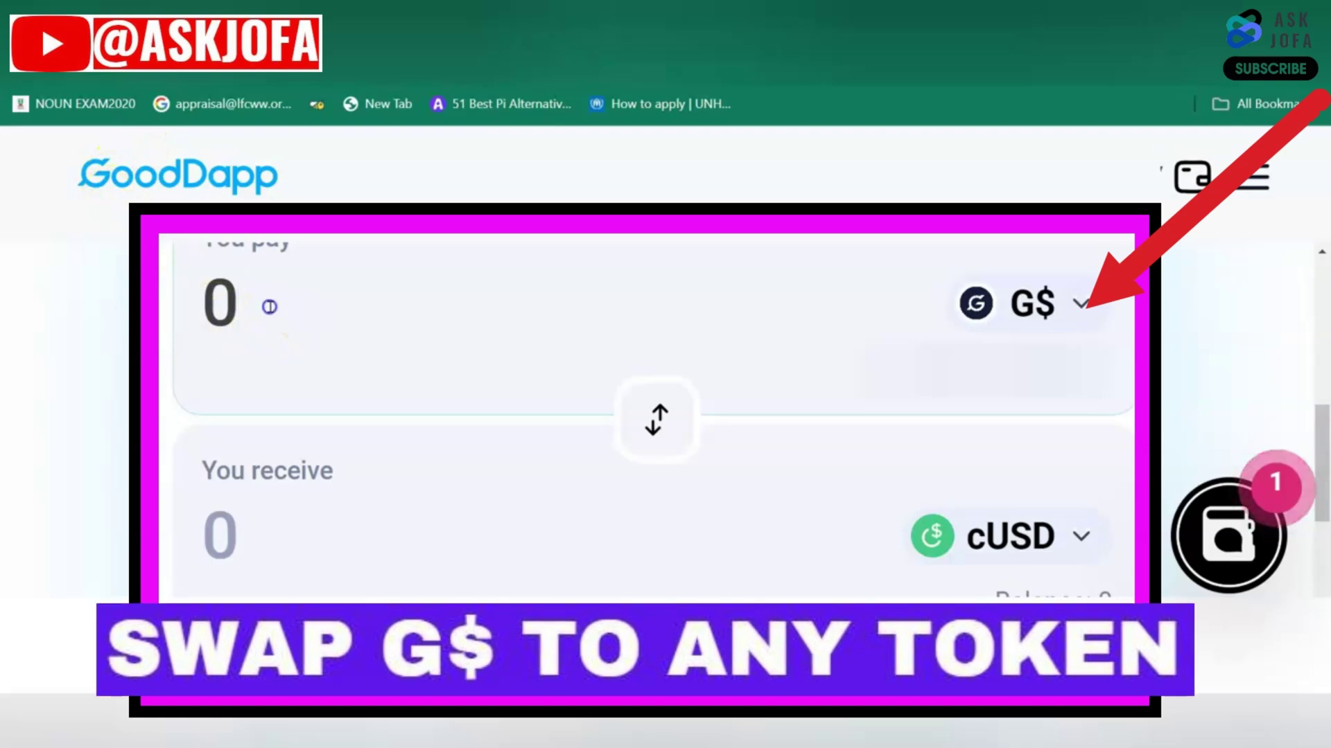
# Enter 7990000 as the G$ amount to pay, try ETH as the receive token, and browse the token list.
pyautogui.press('BackSpace')
pyautogui.write('7990000')
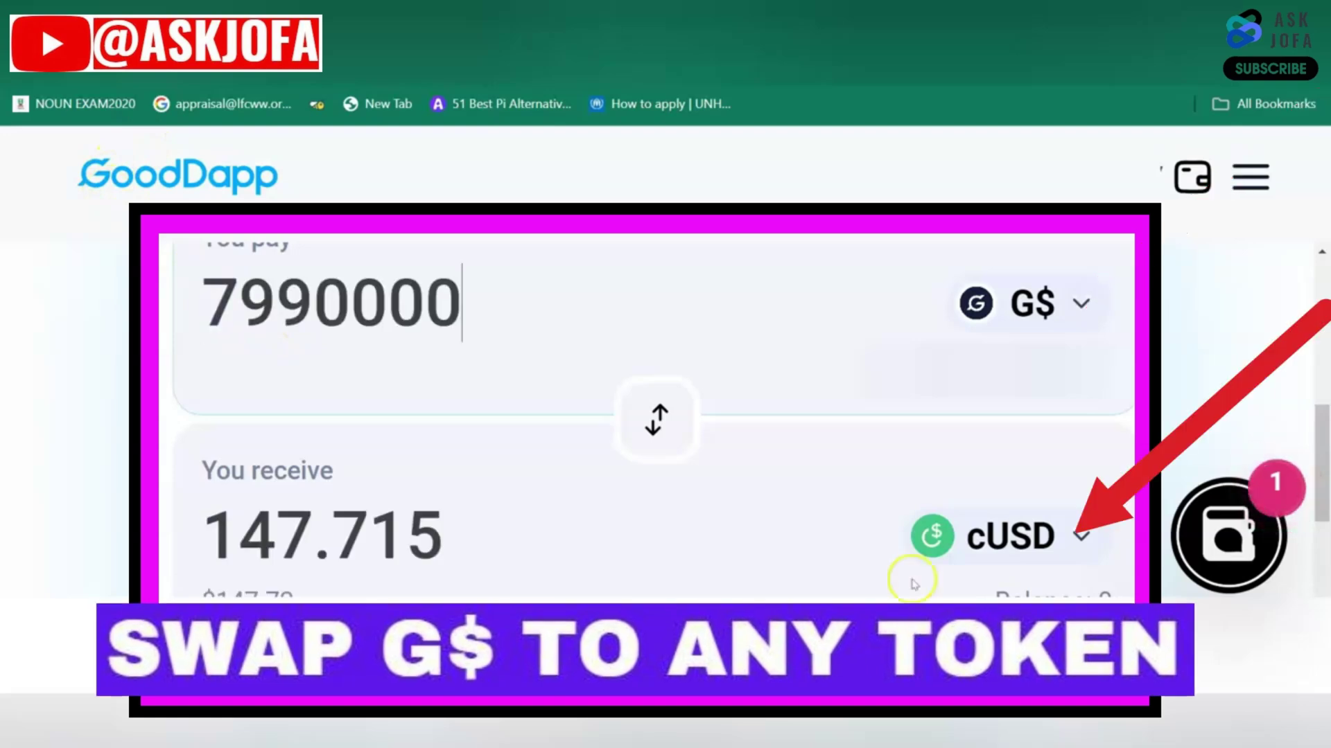
pyautogui.click(1083, 540)
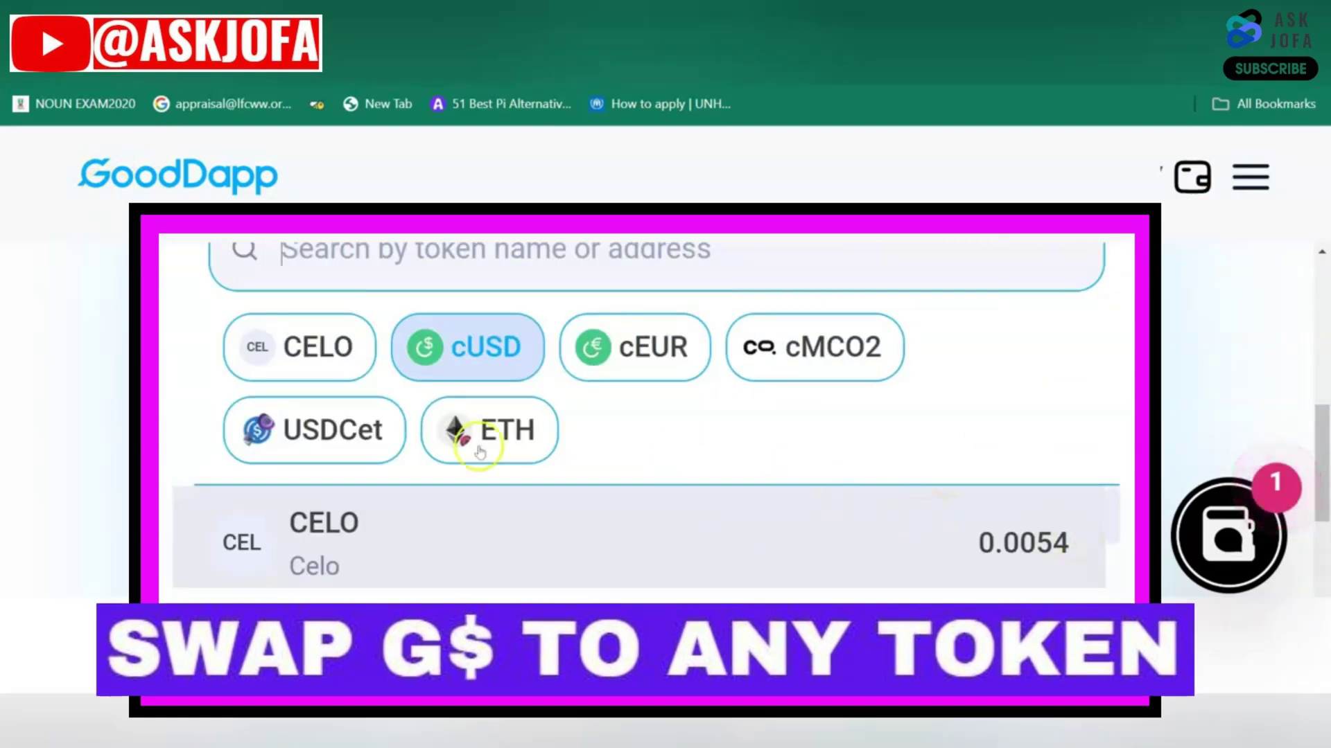
pyautogui.click(508, 408)
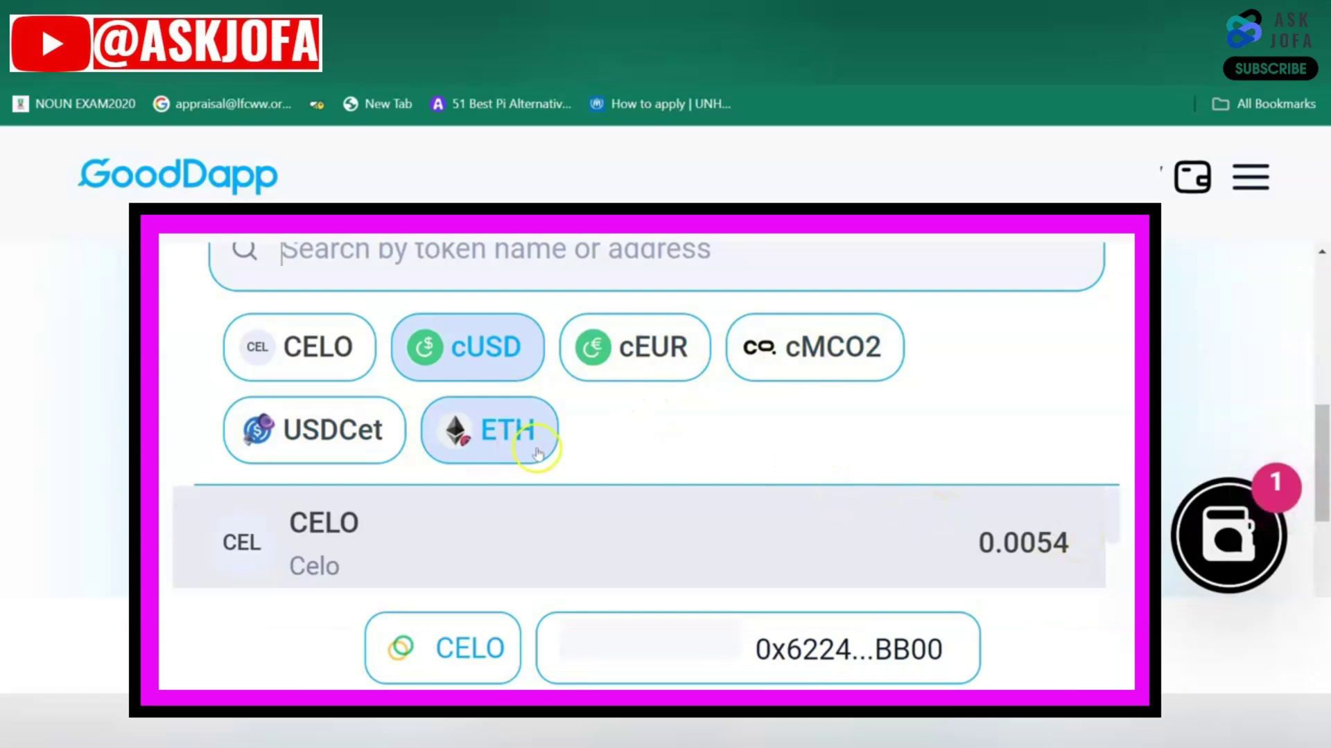
pyautogui.scroll(-3, 520, 423)
pyautogui.scroll(-1, 530, 438)
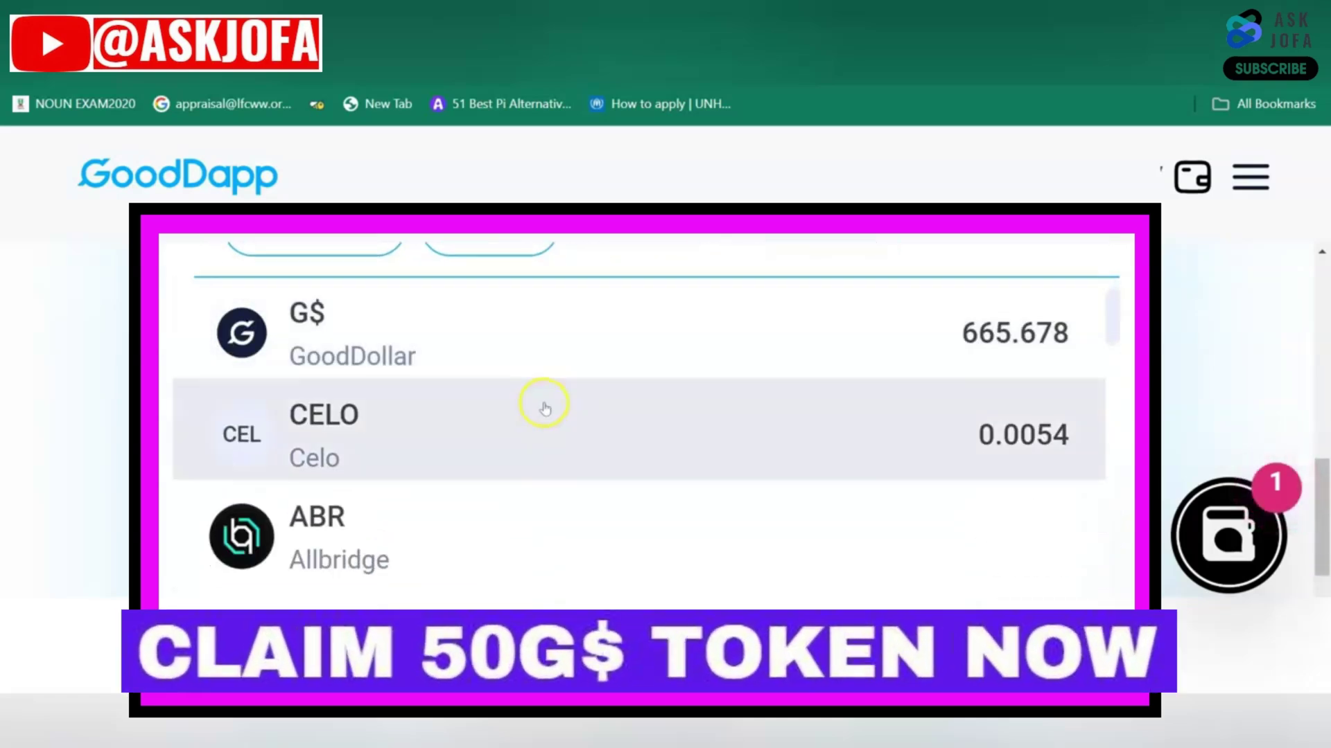
pyautogui.scroll(-1, 544, 402)
pyautogui.scroll(-2, 544, 403)
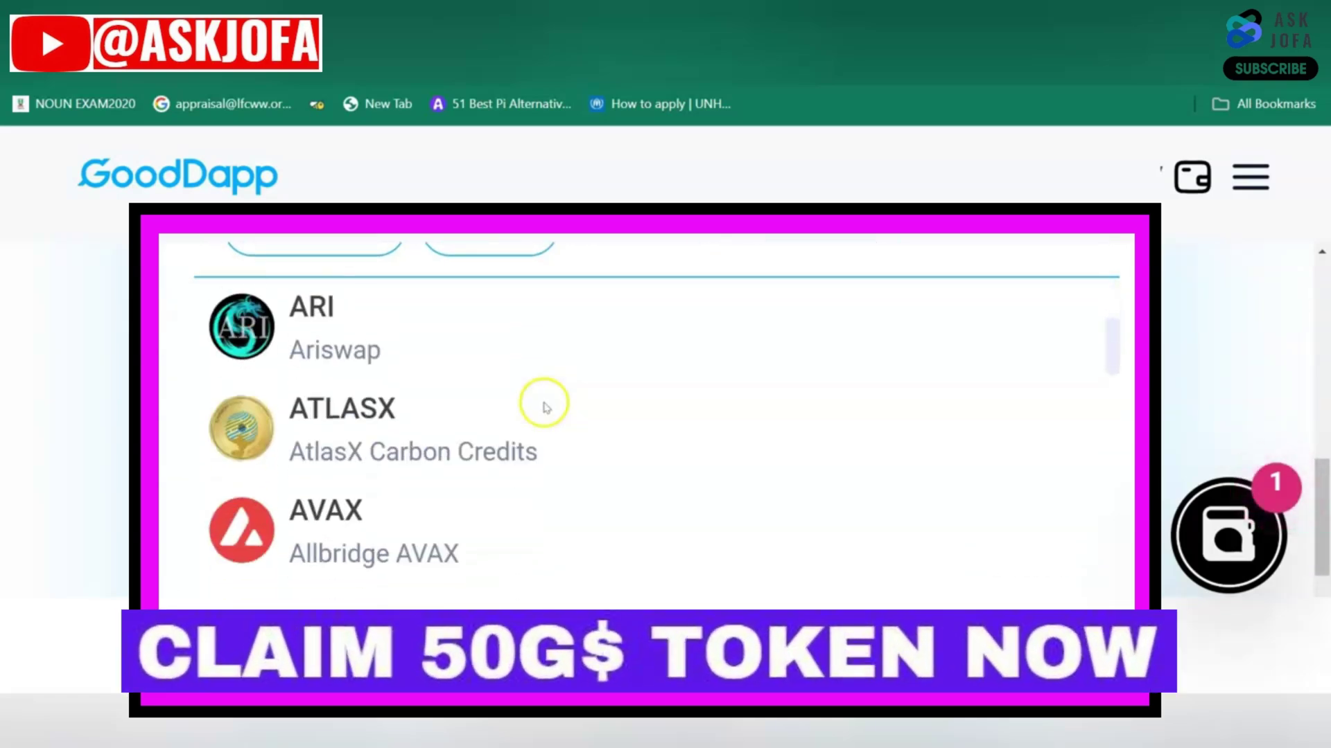
pyautogui.scroll(-1, 752, 401)
pyautogui.scroll(-3, 748, 400)
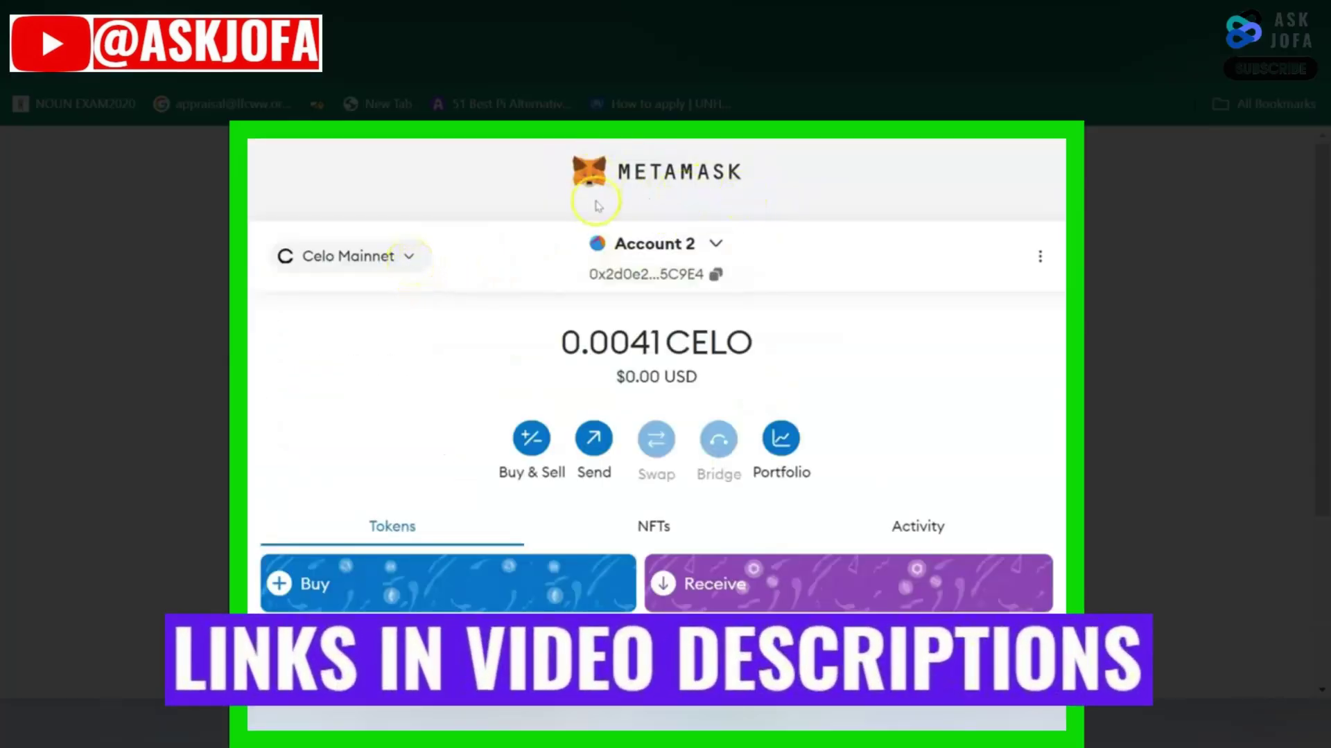
# Check MetaMask's Tokens list on Celo Mainnet for 0.0041 CELO and 281379.51898 G$.
pyautogui.scroll(-4, 740, 446)
pyautogui.hotkey('ctrl', '+')
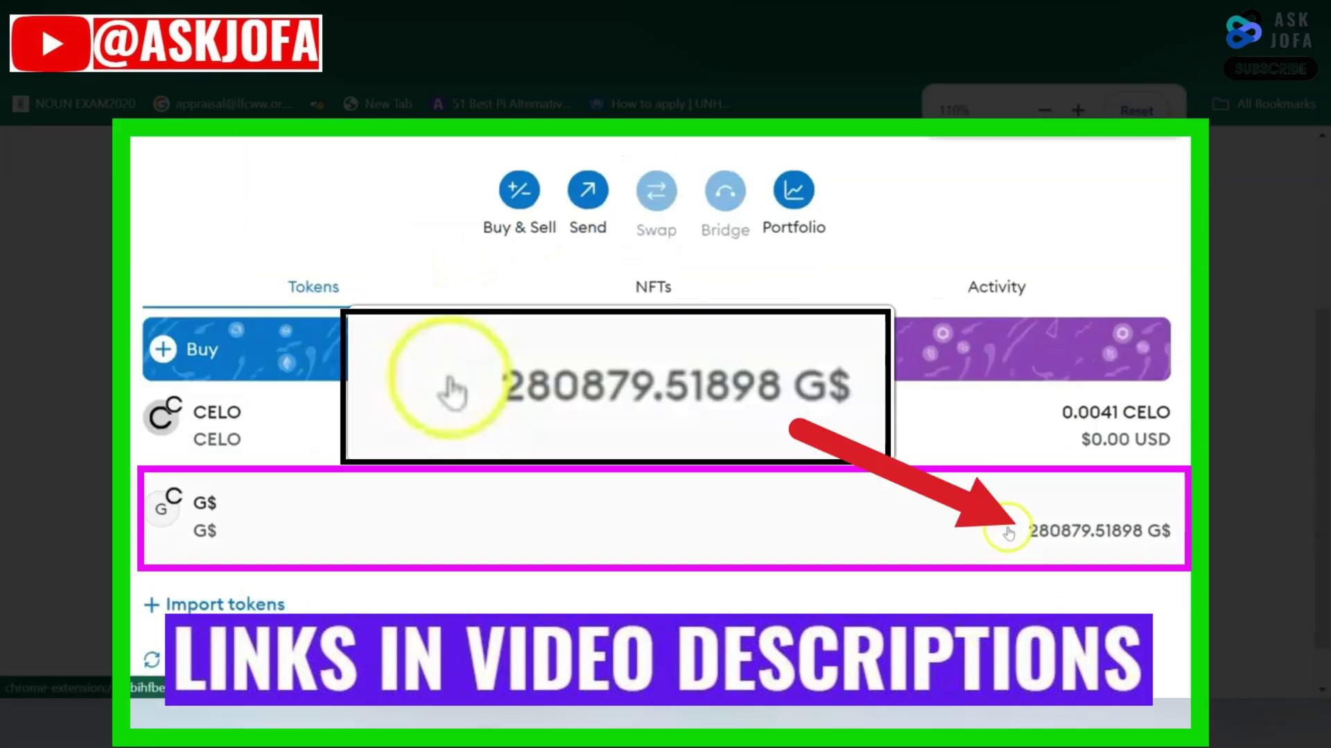
pyautogui.hotkey('ctrl', '-')
pyautogui.hotkey('ctrl', '-')
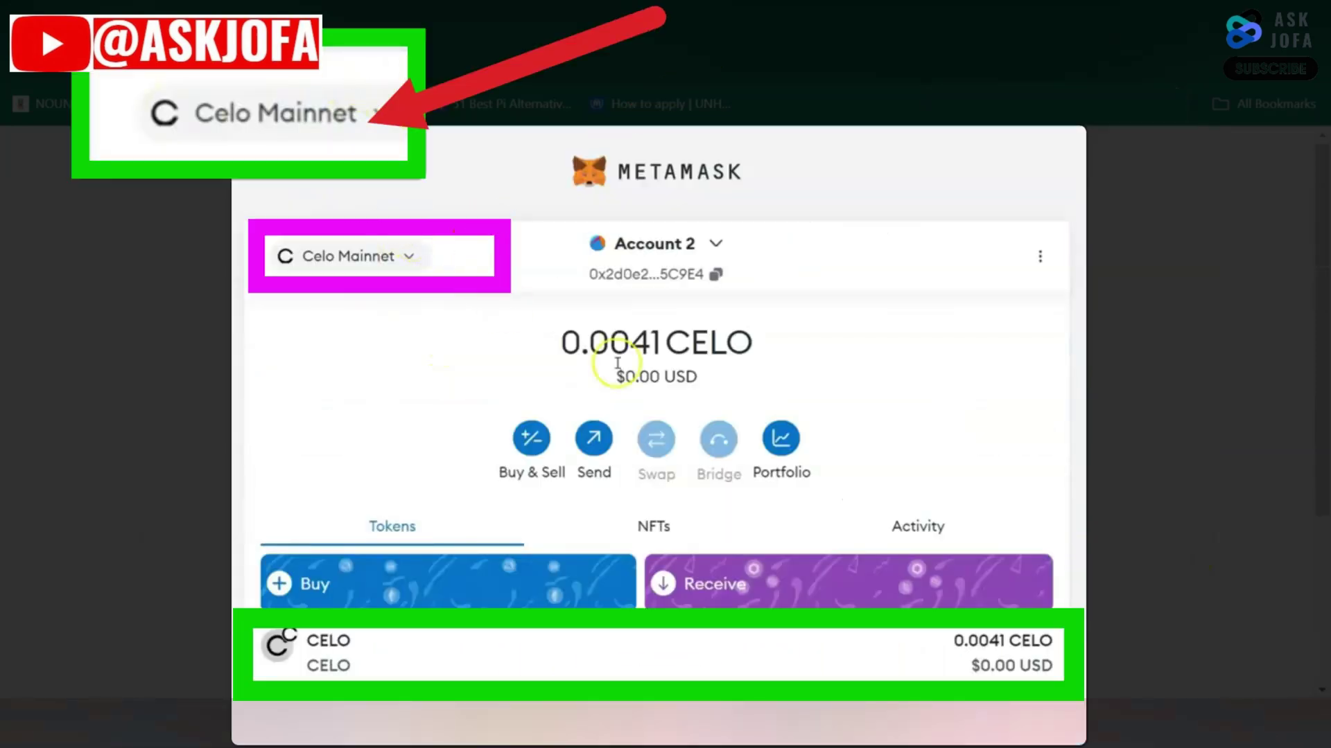
pyautogui.scroll(-4, 346, 555)
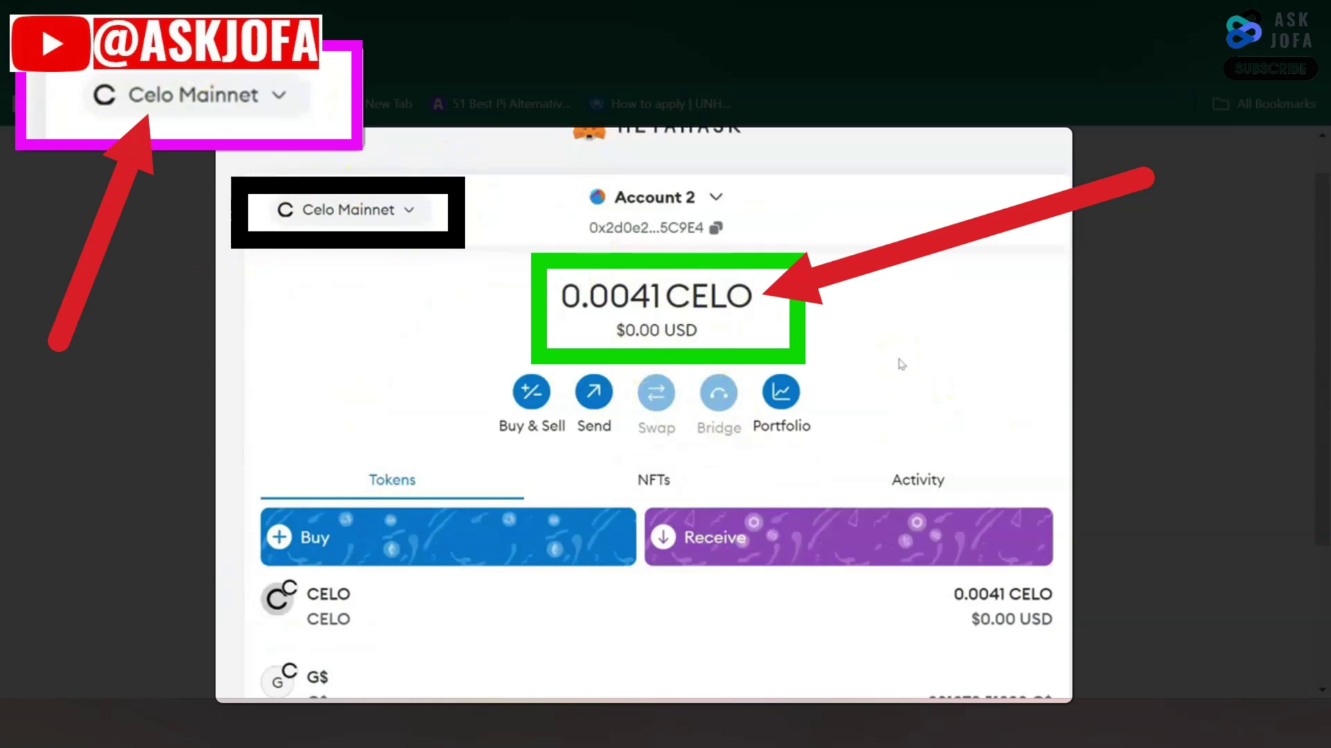
pyautogui.scroll(-3, 591, 476)
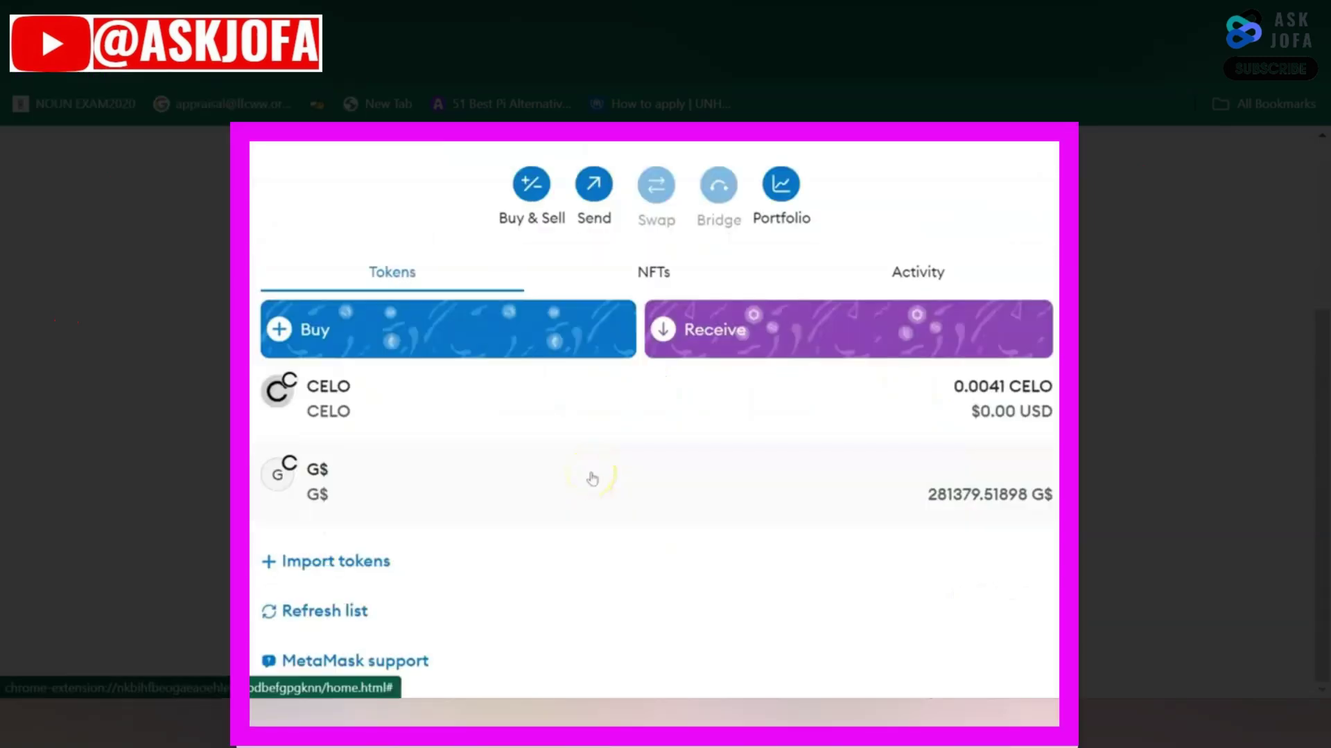
pyautogui.scroll(2, 591, 477)
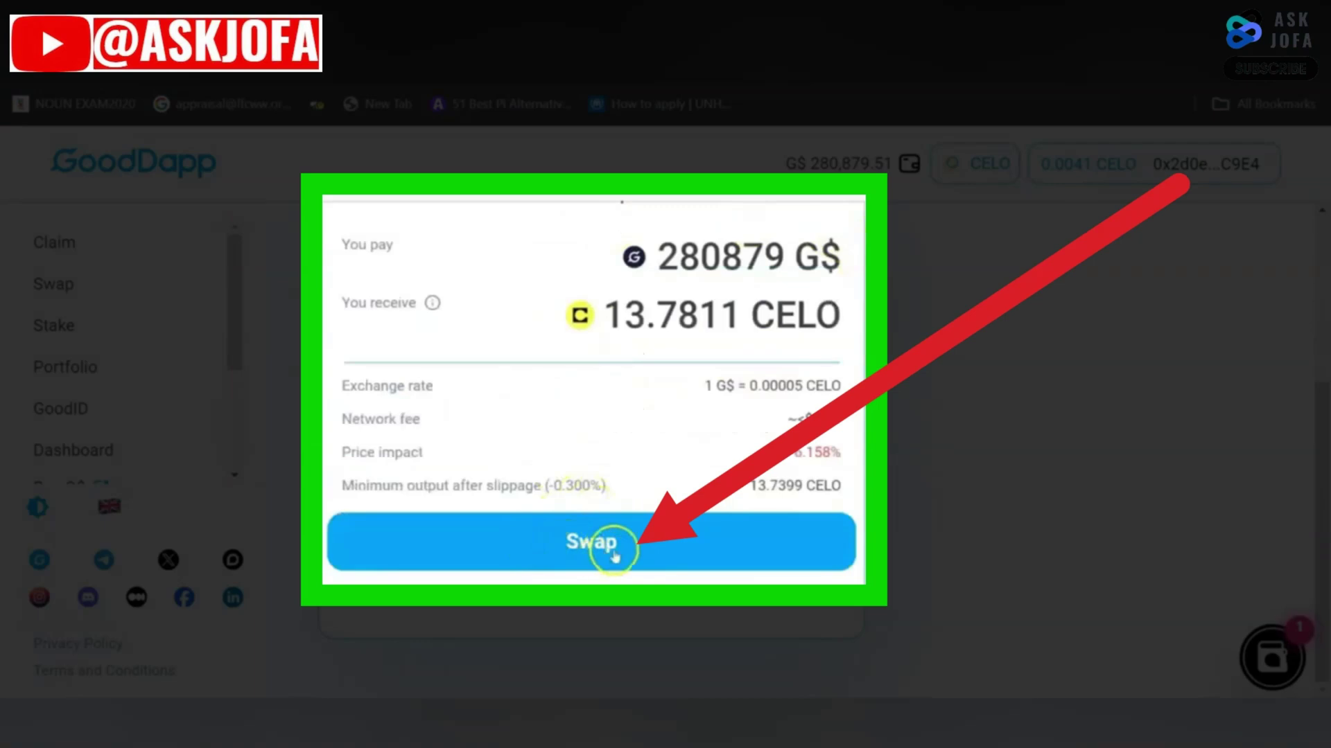
# Submit the 280879 G$ to 13.7811 CELO swap and approve the transaction in the wallet.
pyautogui.click(613, 550)
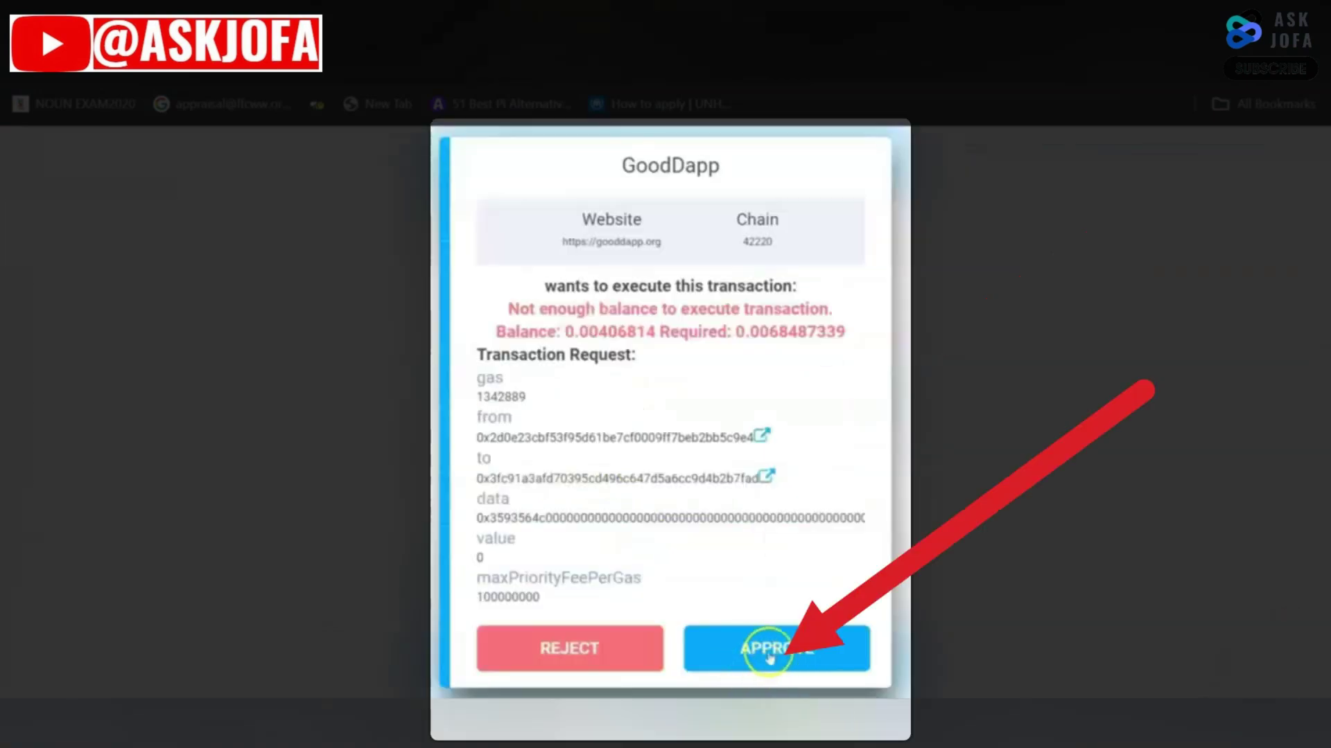
pyautogui.click(771, 655)
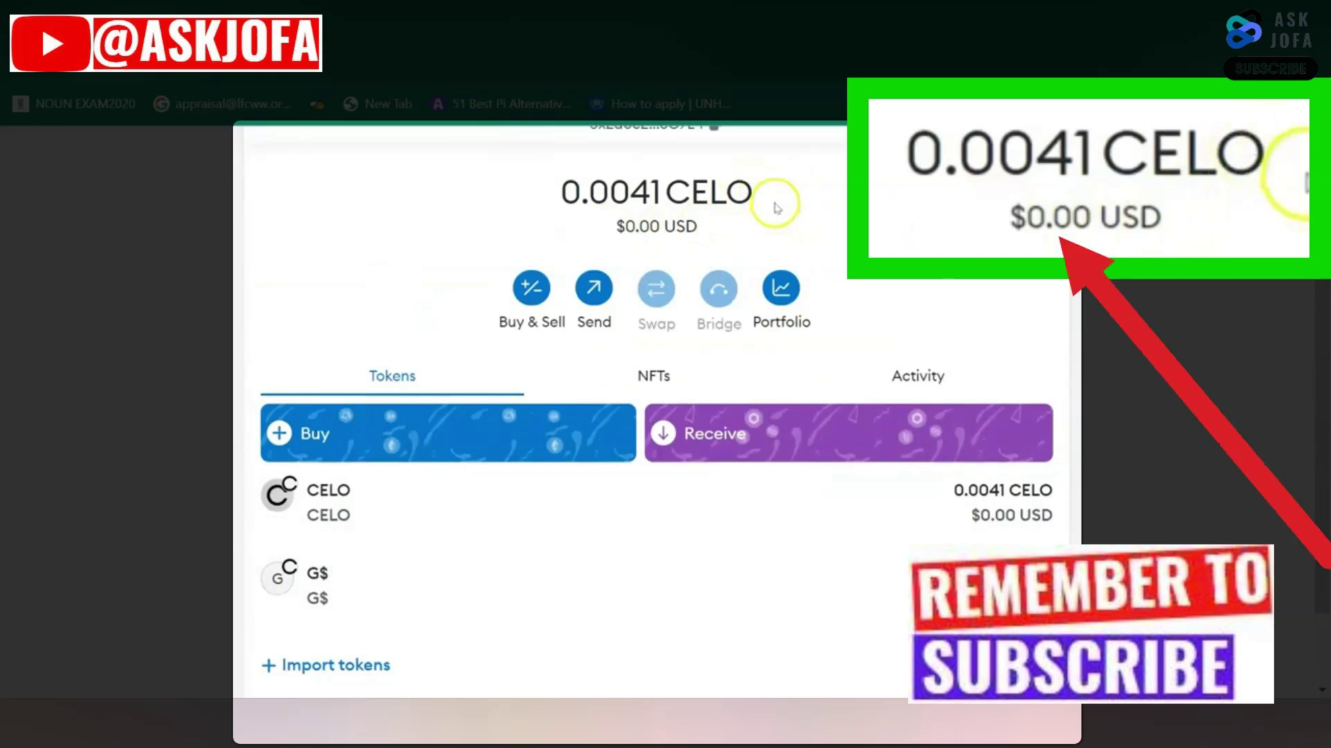
pyautogui.scroll(3, 665, 208)
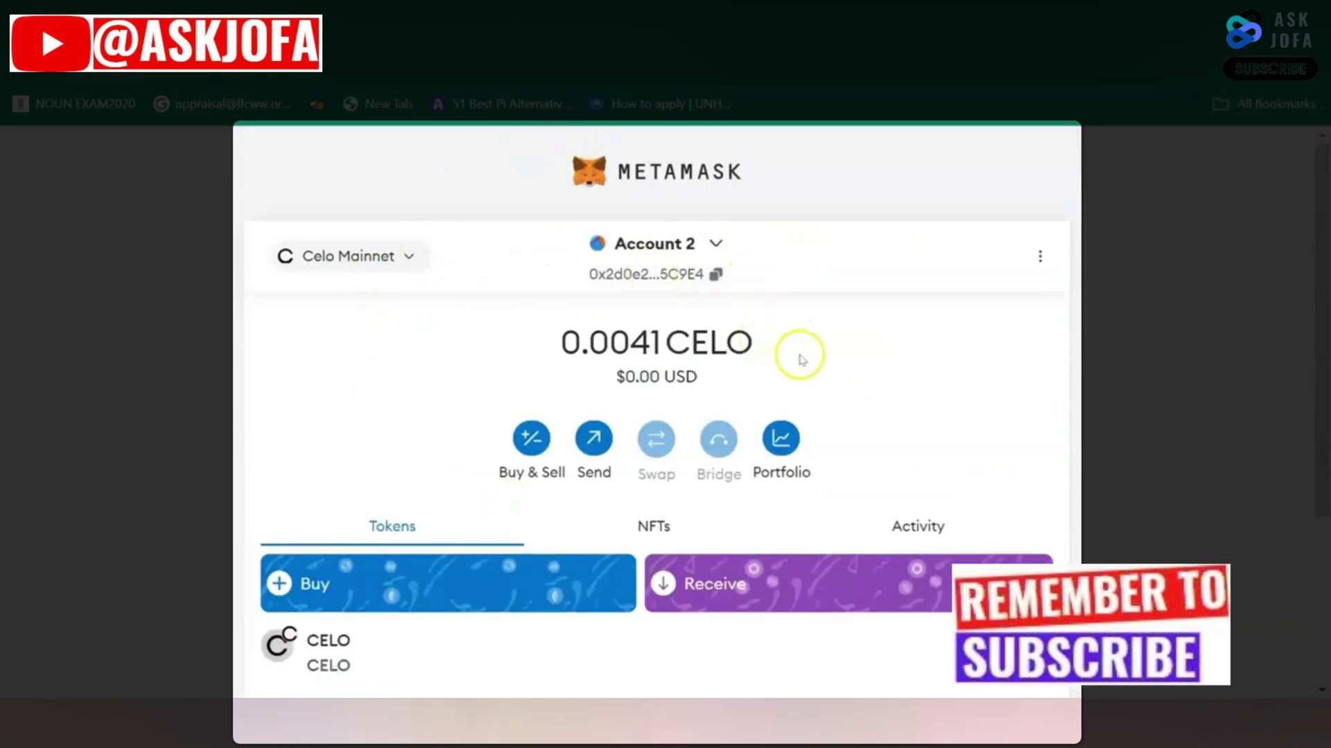
pyautogui.scroll(-1, 804, 357)
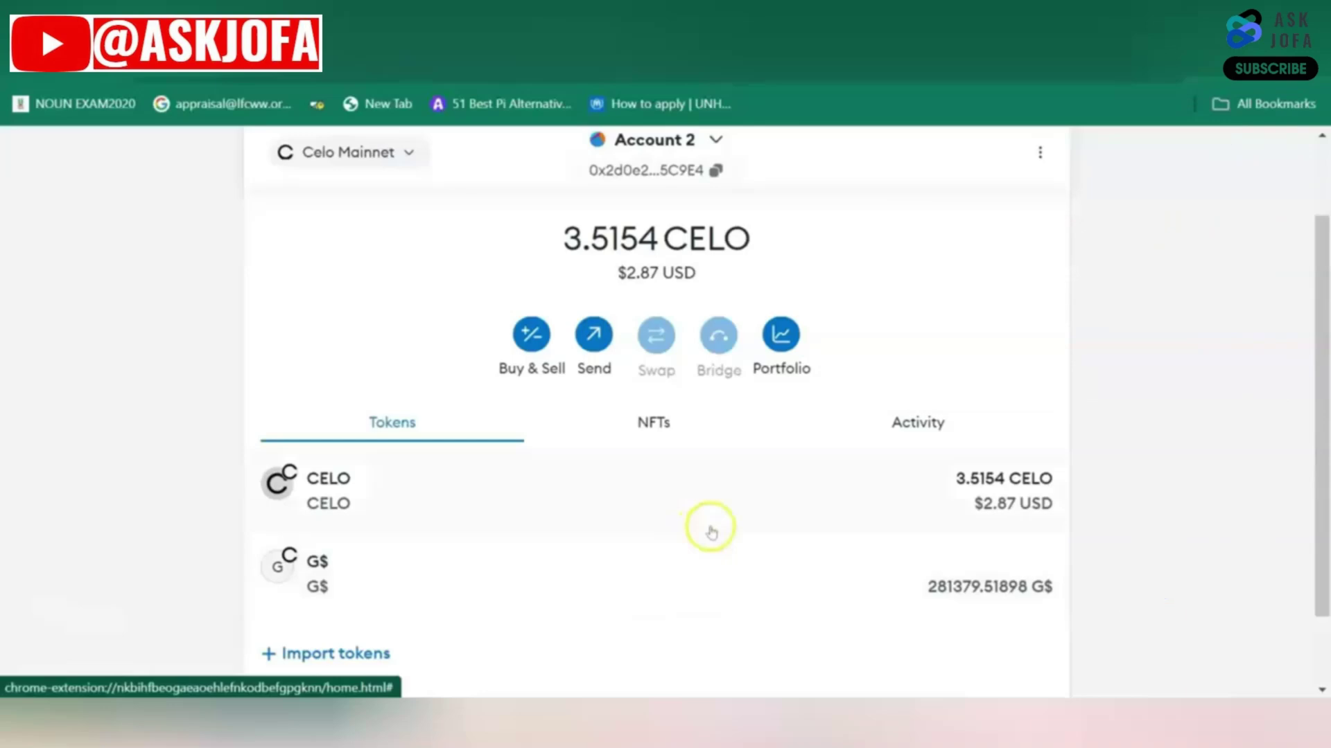
# Review MetaMask's home page showing 3.5154 CELO and unchanged 281379.51898 G$ on Celo Mainnet.
pyautogui.scroll(2, 707, 325)
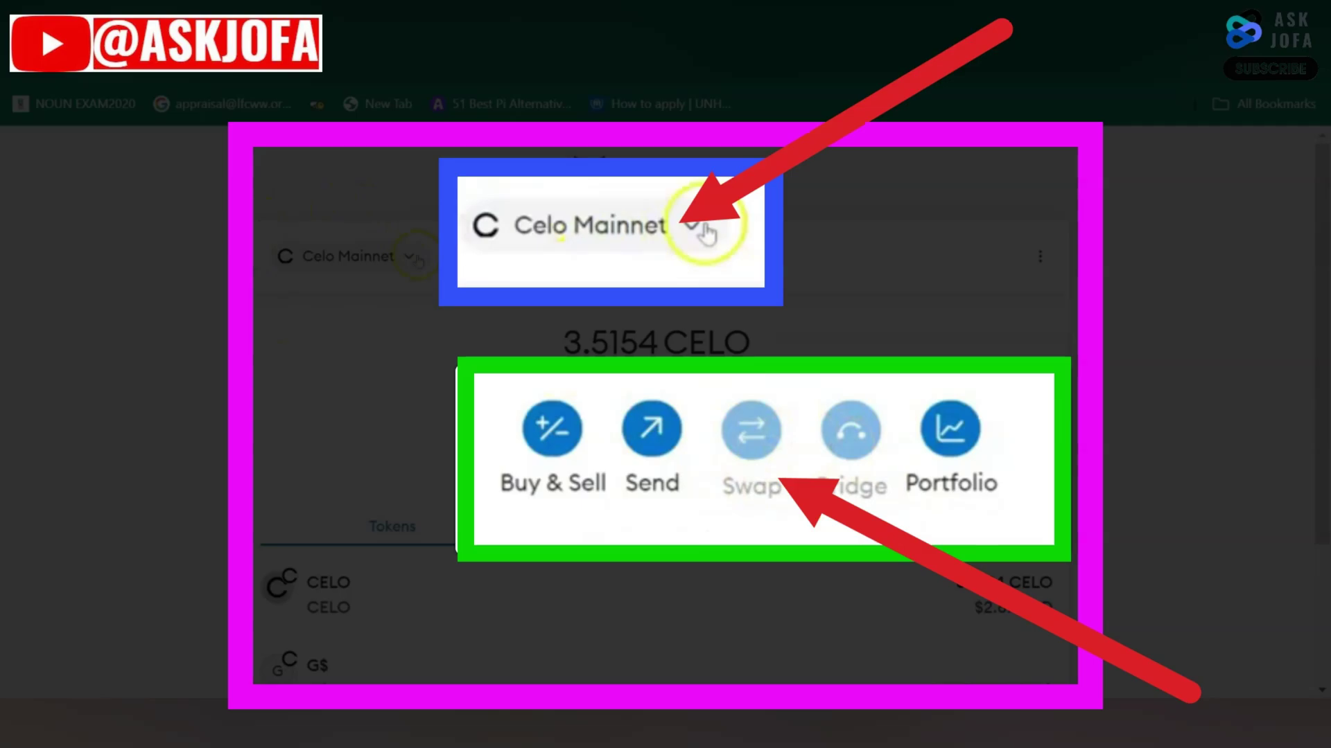
pyautogui.scroll(-2, 609, 594)
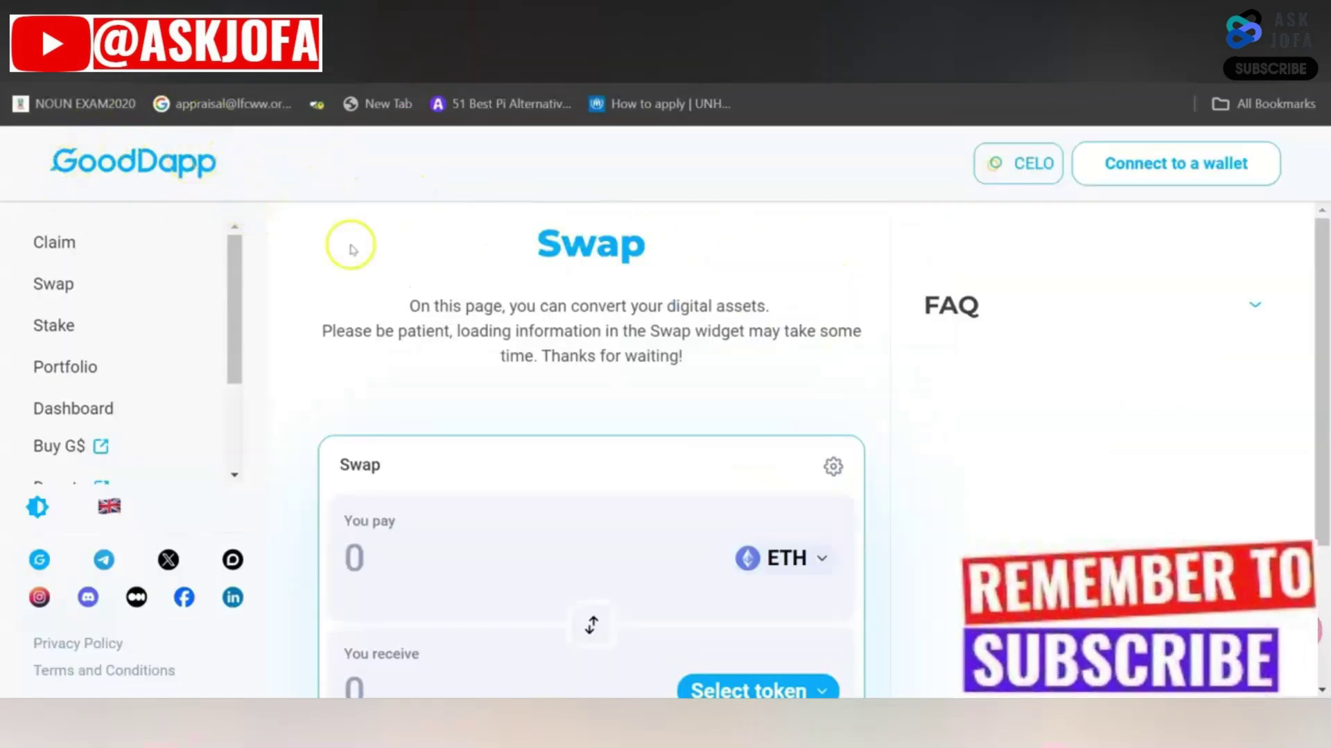
# Bring up GoodDapp's Connect Wallet dialog from the Swap page's top bar.
pyautogui.scroll(-3, 597, 292)
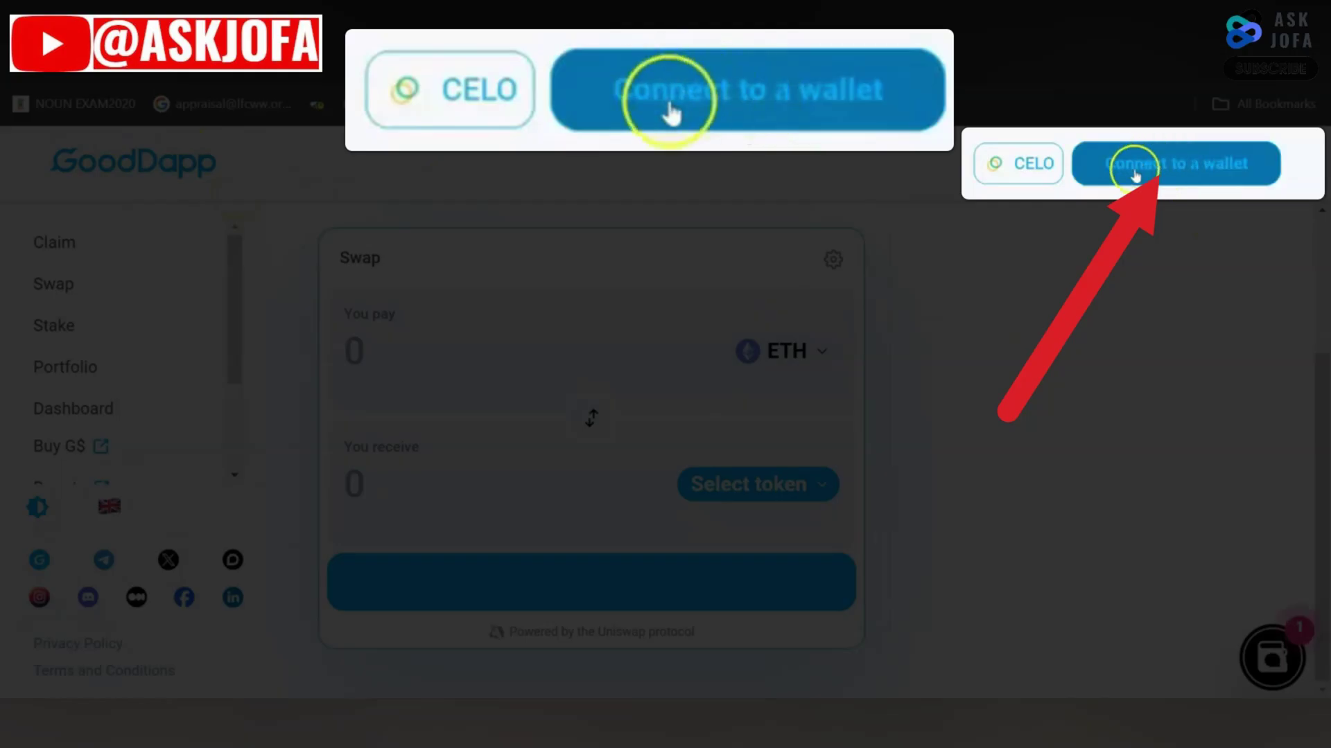
pyautogui.click(1156, 166)
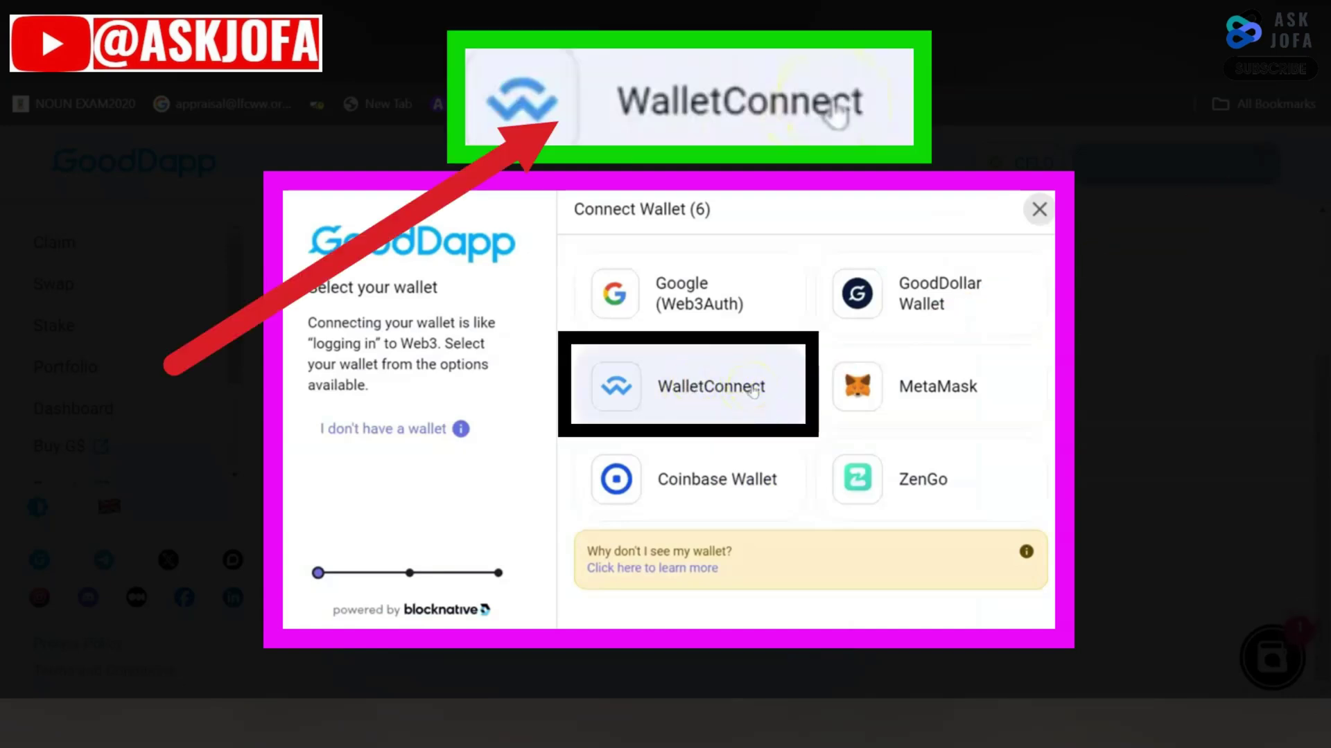
# Pair the wallet with GoodDapp using the copied WalletConnect code and approve the connection request.
pyautogui.click(716, 393)
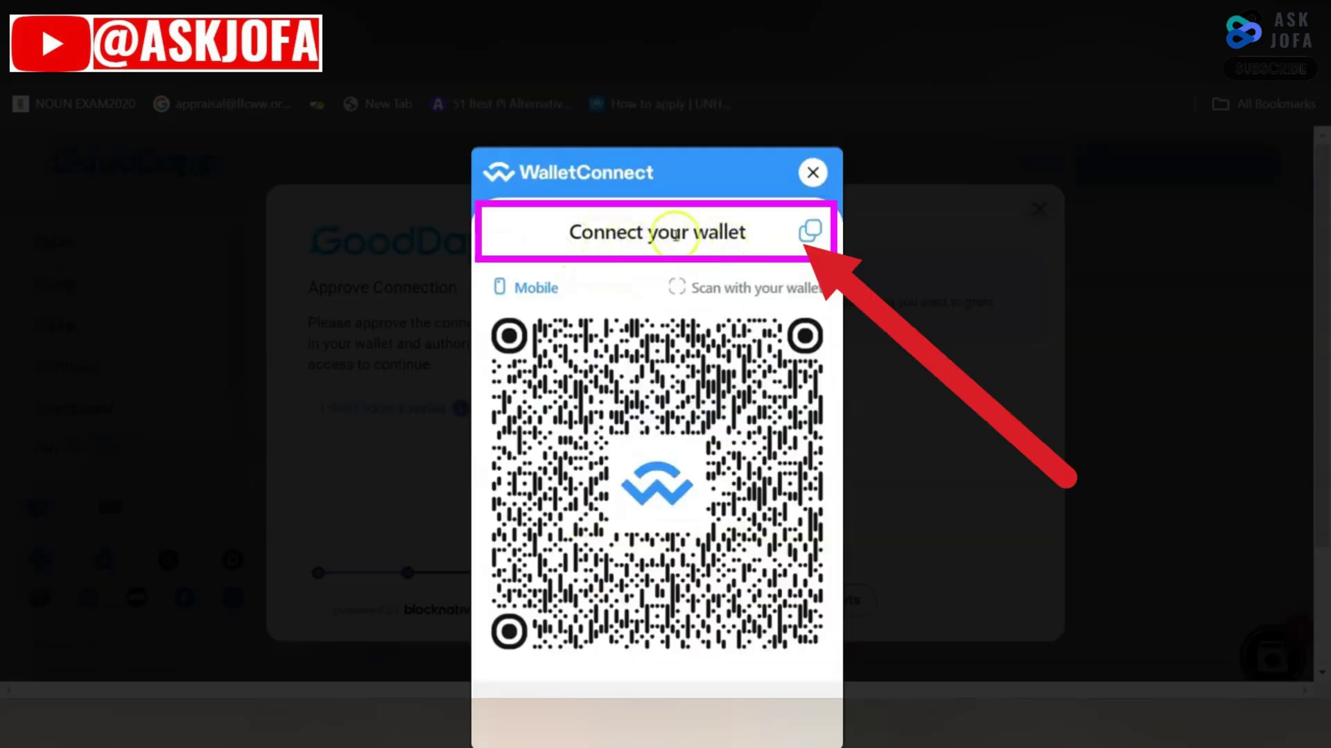
pyautogui.click(811, 235)
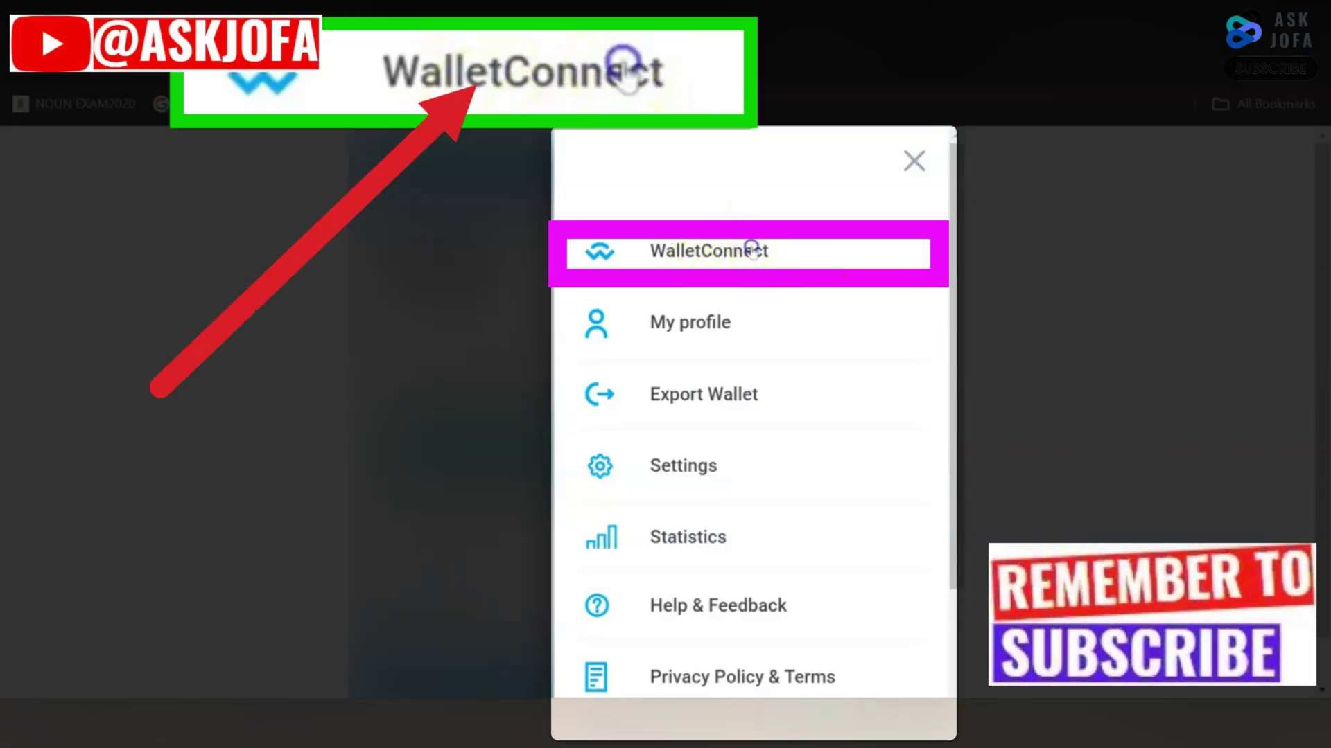
pyautogui.click(752, 251)
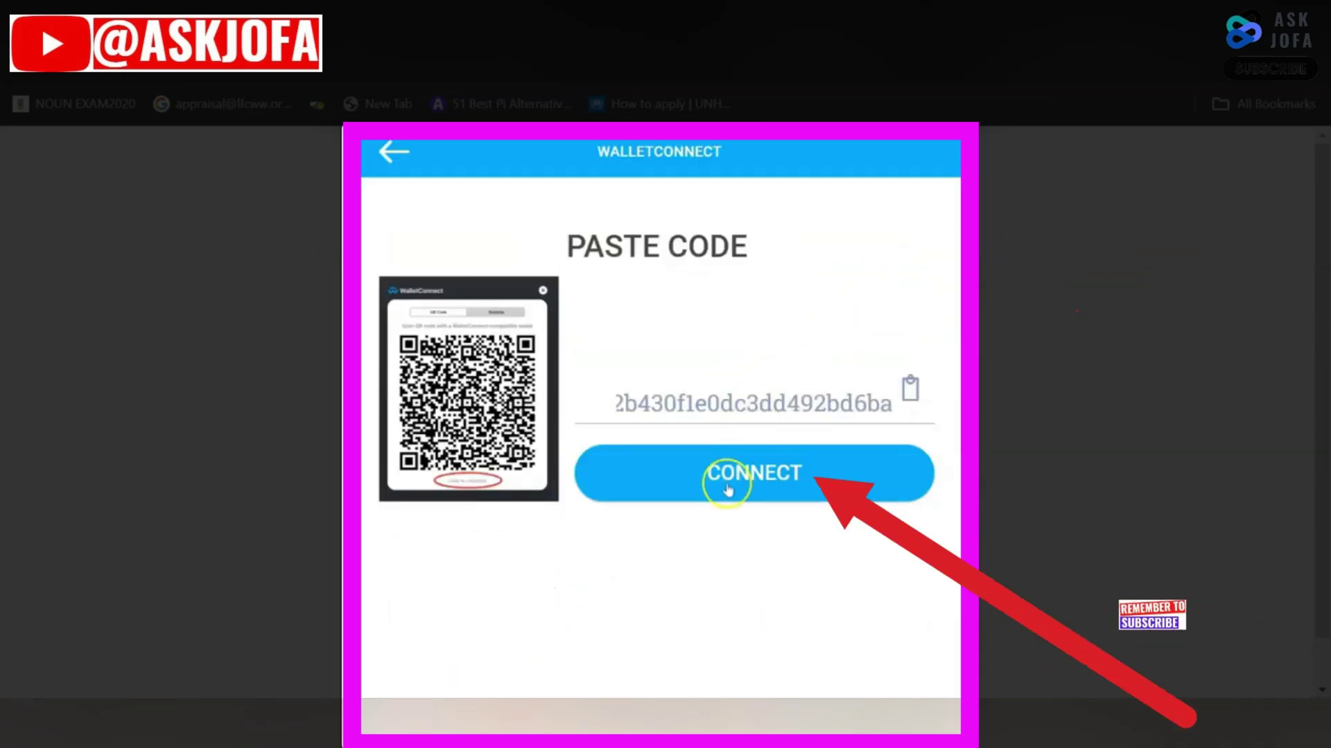
pyautogui.click(727, 475)
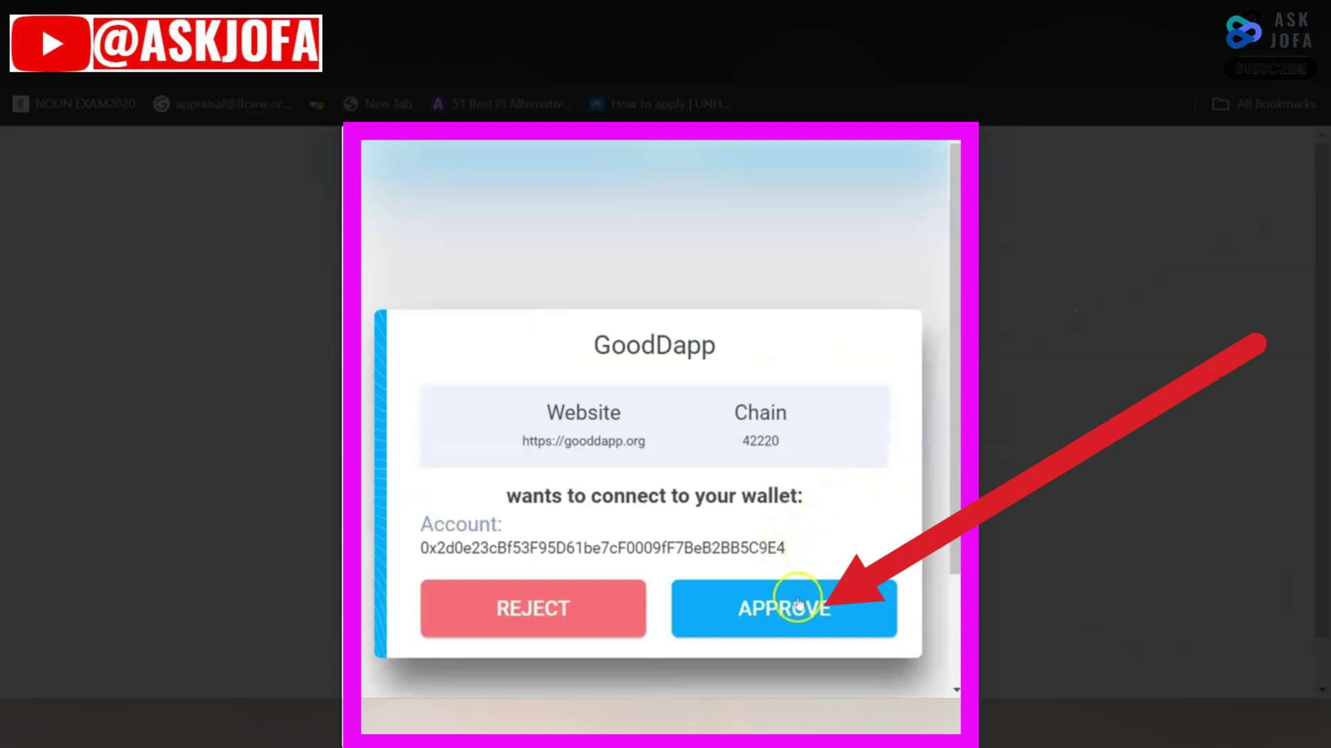
pyautogui.click(800, 613)
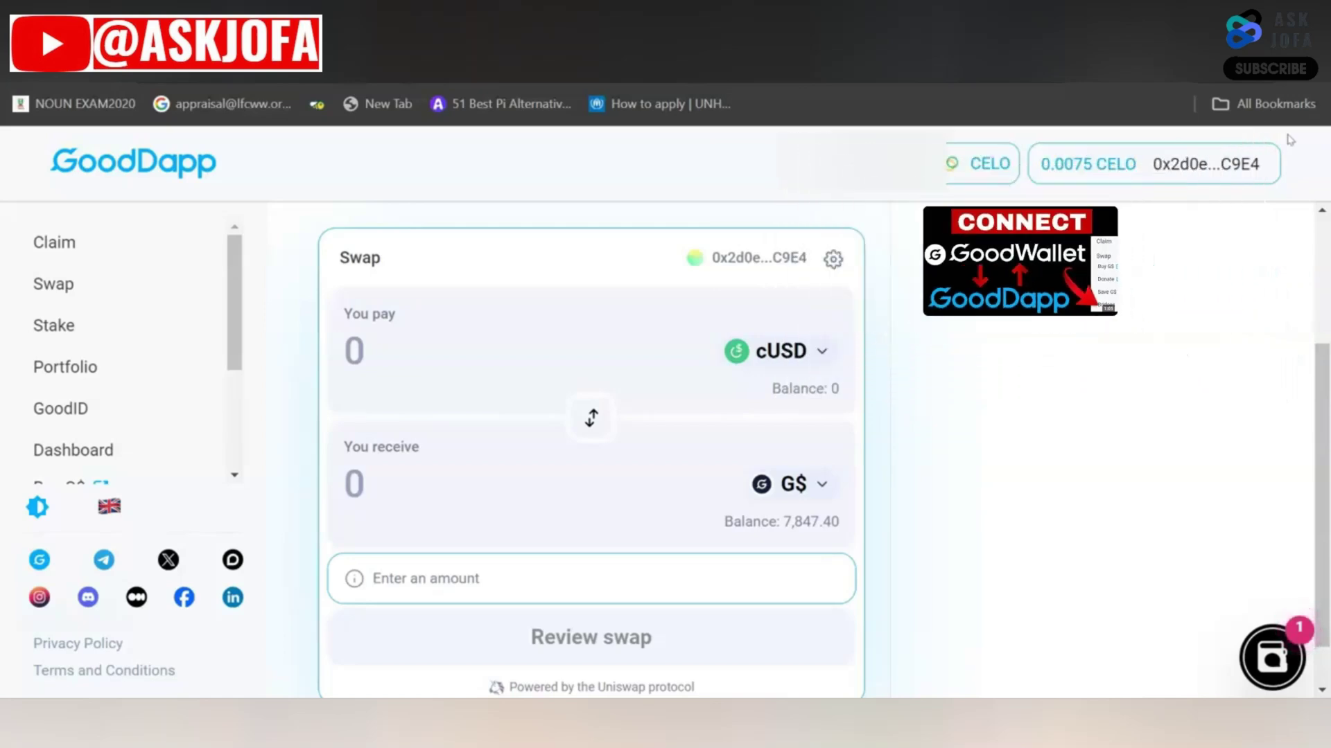
# Swap G$ for CELO with the Max amount, 281379.5189877536 G$, and review the swap.
pyautogui.scroll(3, 1091, 291)
pyautogui.scroll(-3, 1091, 293)
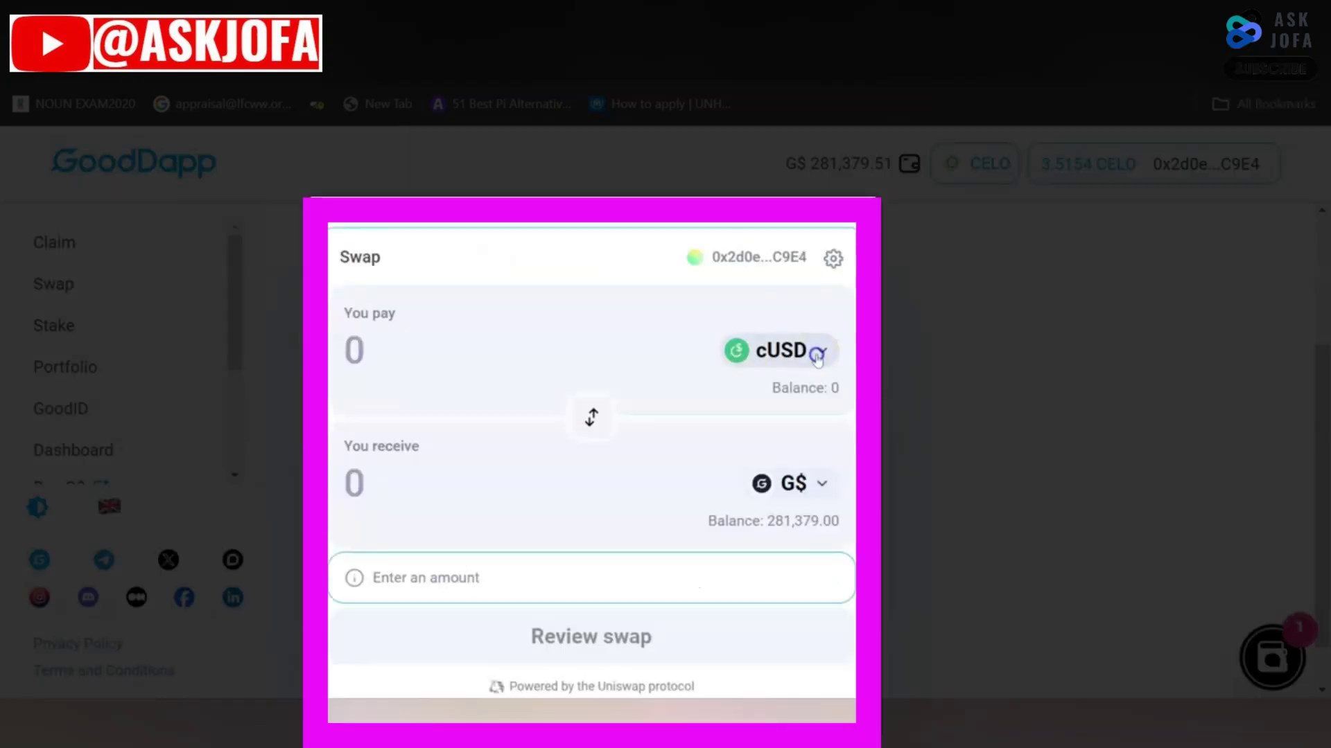
pyautogui.click(817, 353)
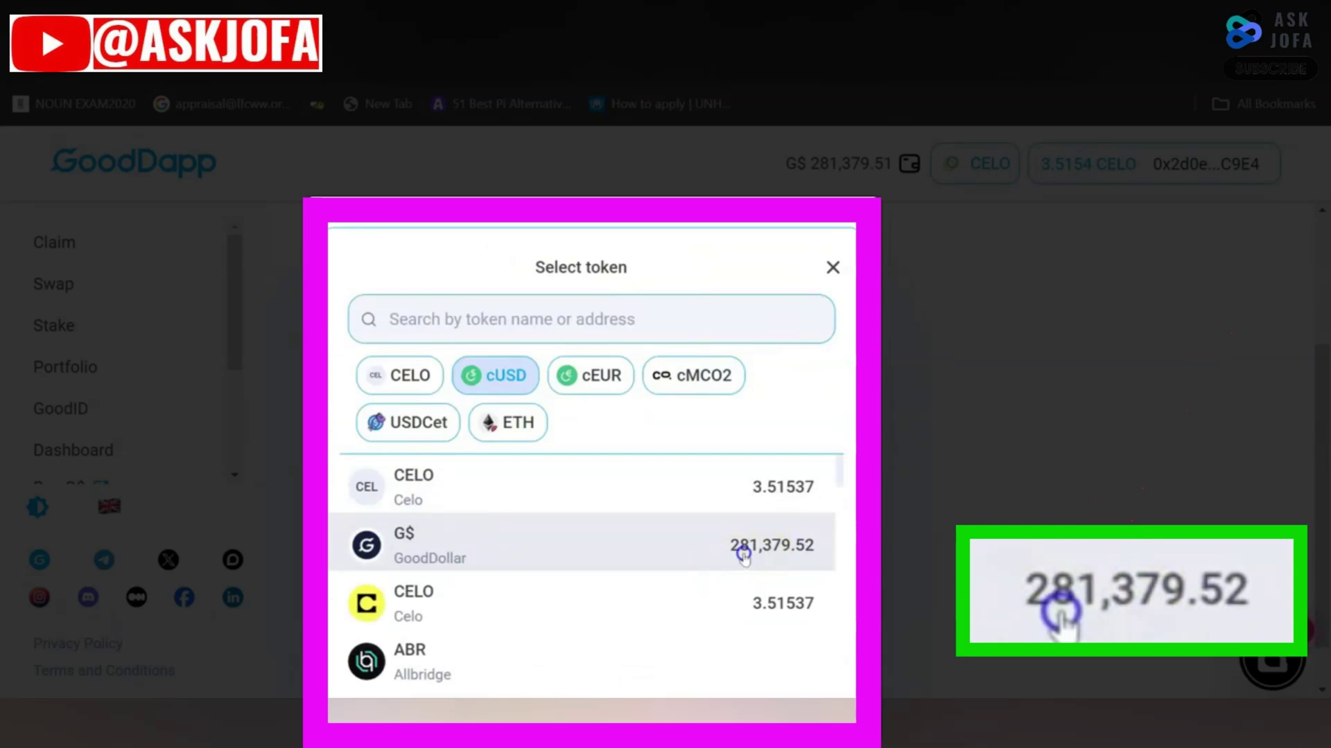
pyautogui.click(738, 551)
pyautogui.click(825, 486)
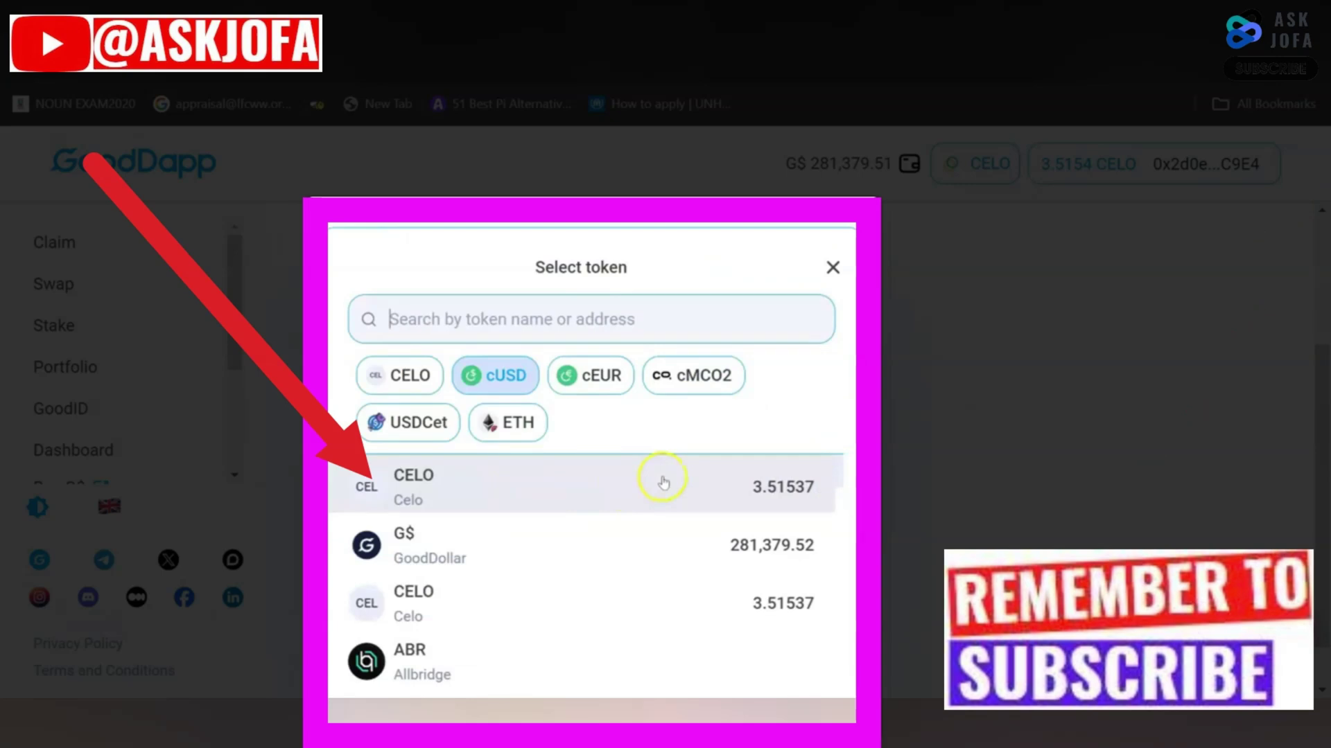
pyautogui.click(663, 483)
pyautogui.click(821, 387)
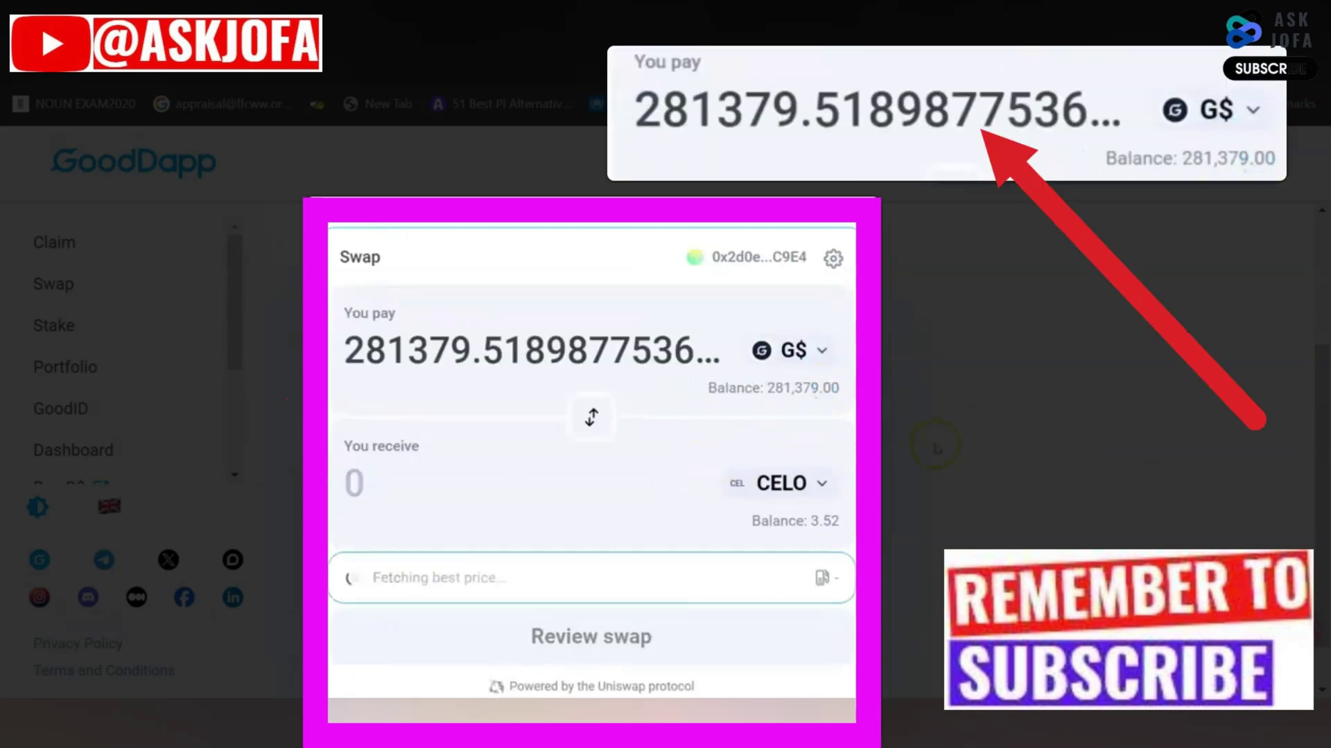
pyautogui.click(600, 634)
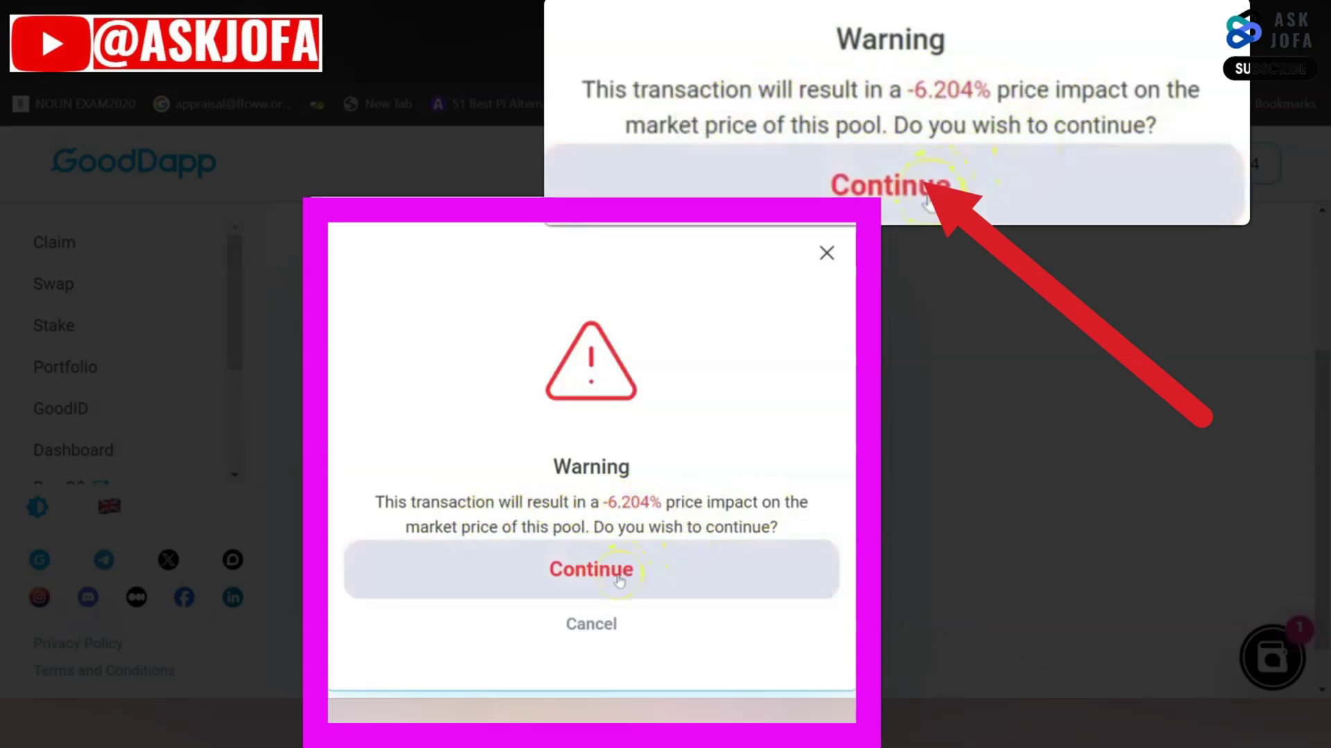
# Accept the -6.204% price impact and submit the 281379 G$ for 13.7273 CELO swap.
pyautogui.click(618, 571)
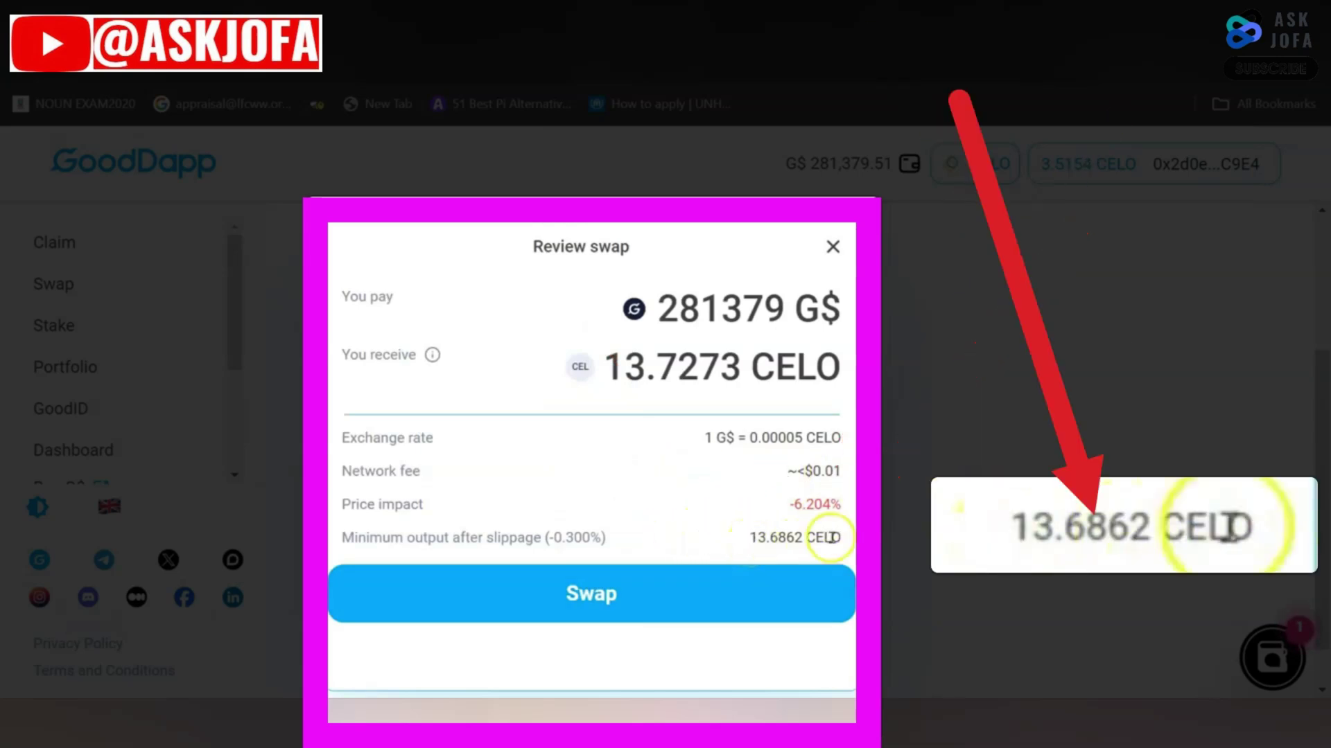
pyautogui.click(610, 594)
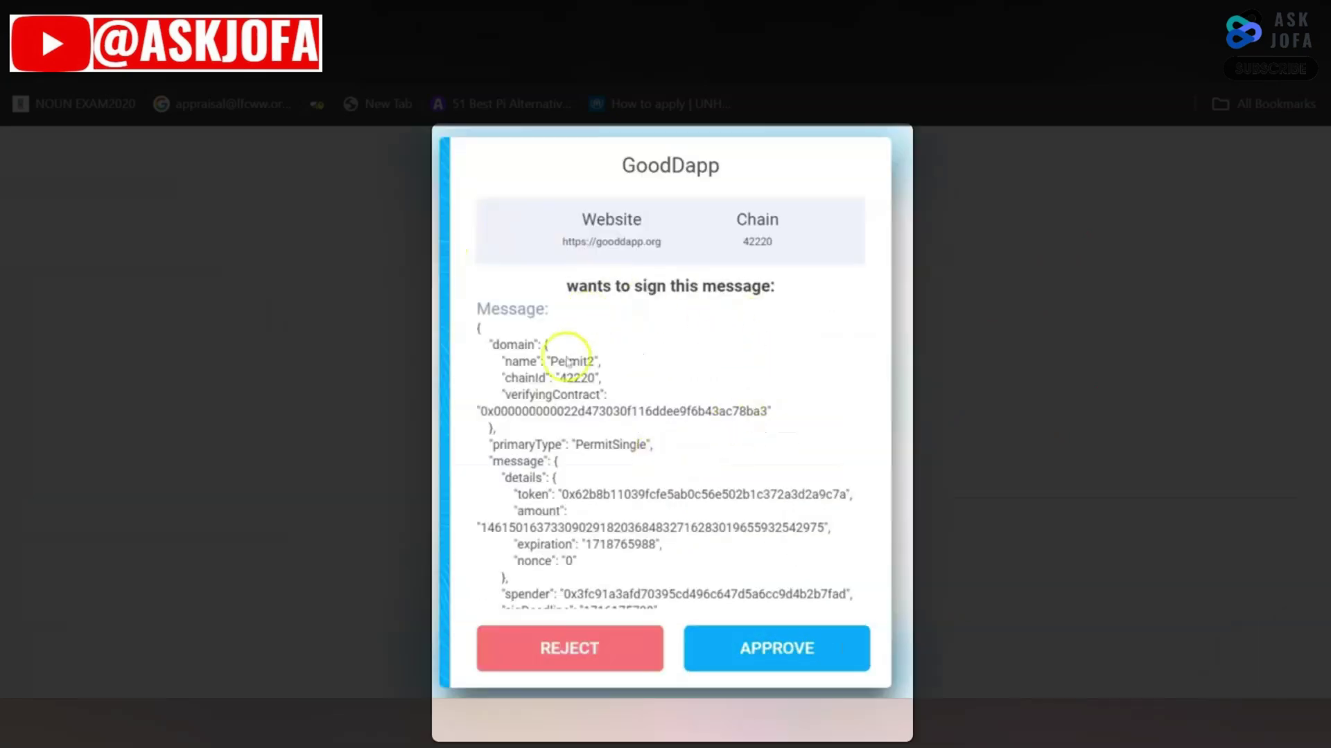
# Sign the G$ Permit2 request, then confirm MetaMask holds 17.2271 CELO and 0 G$.
pyautogui.click(783, 648)
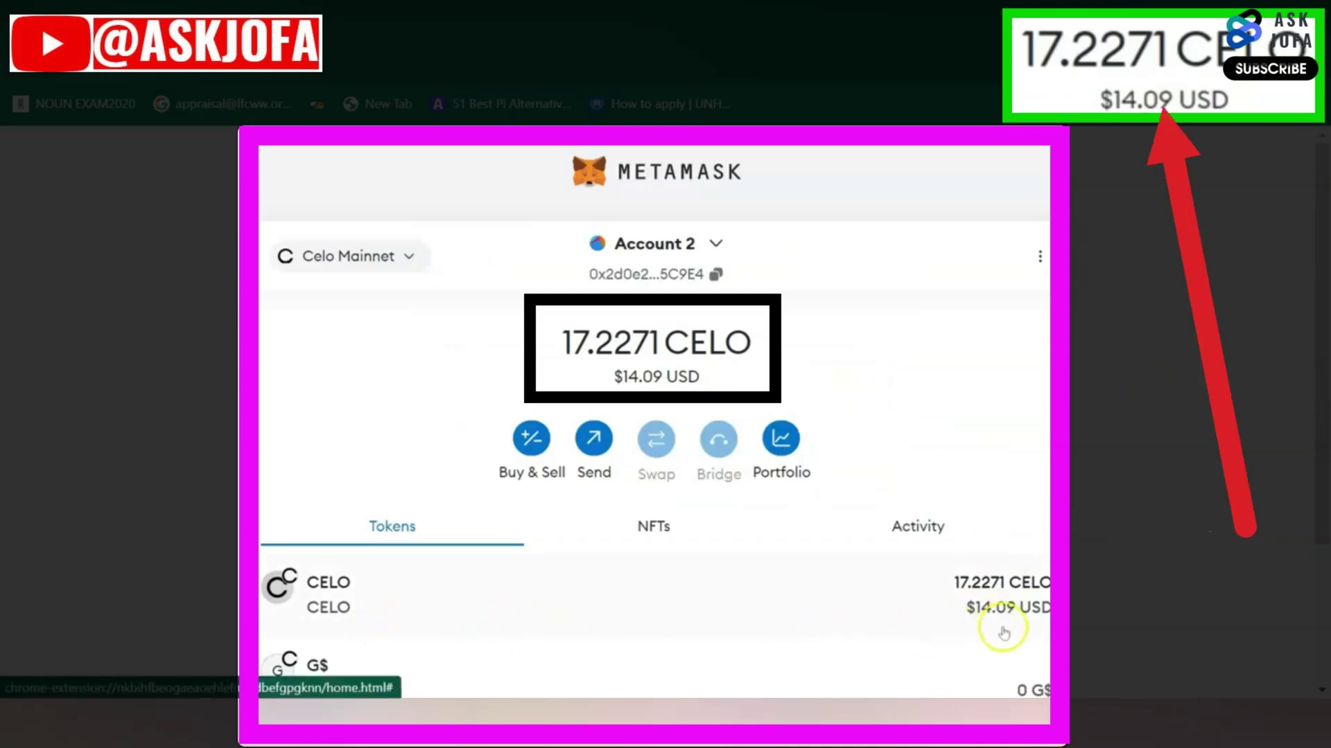
pyautogui.scroll(-1, 509, 613)
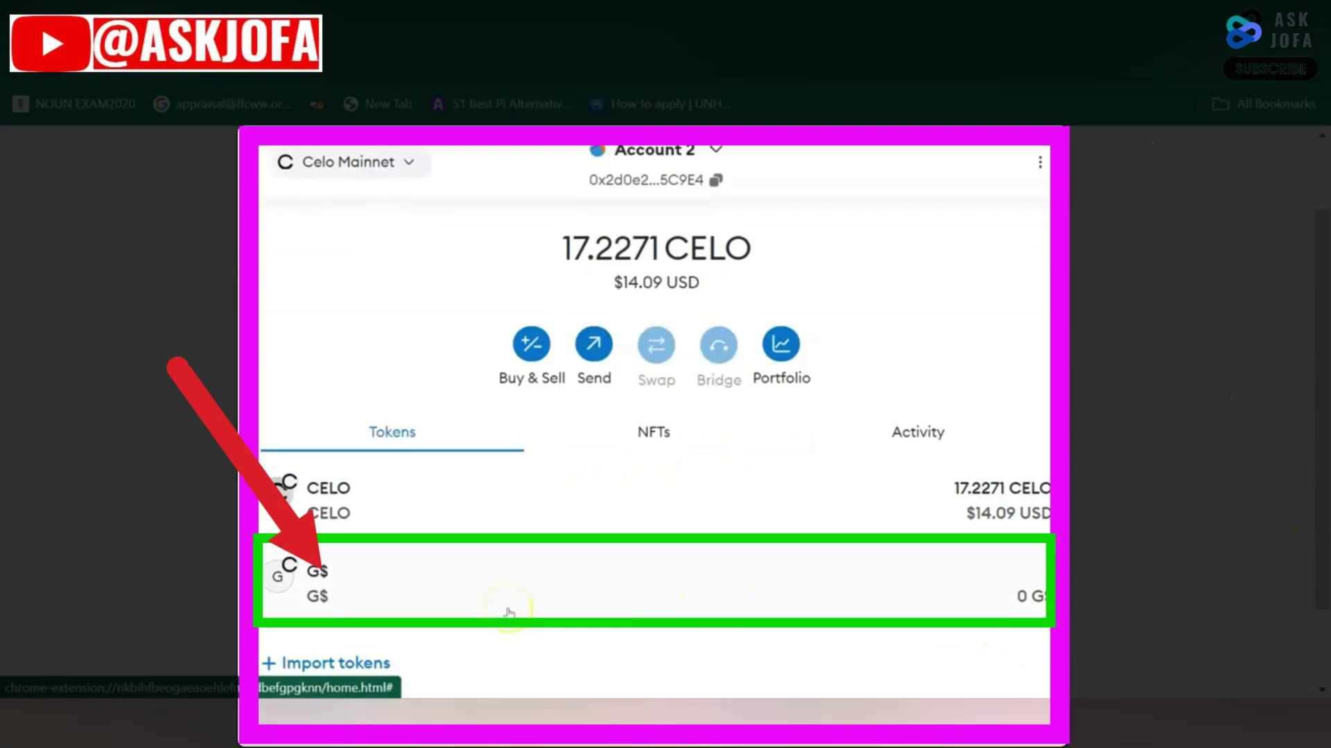